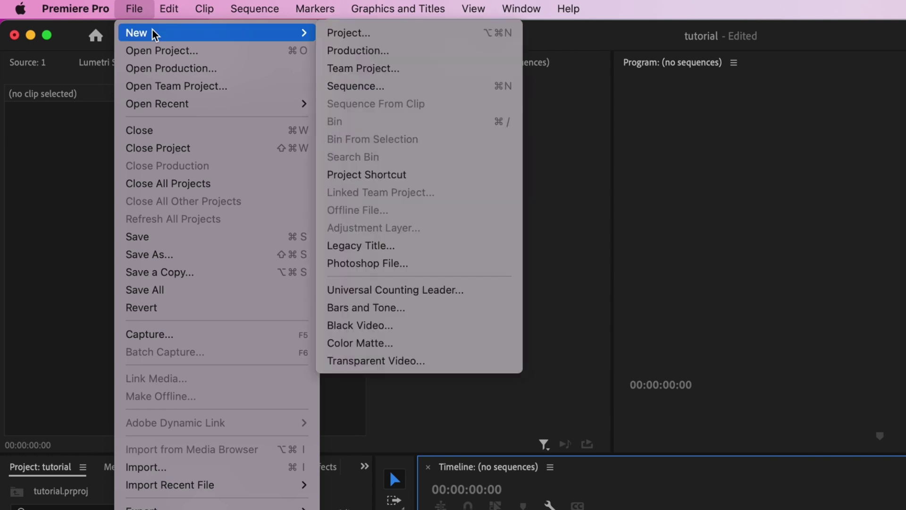
Step: Choose the DSLR 1080p24 preset for a new sequence and show its 1920×1080, 23.976 fps settings
click(422, 92)
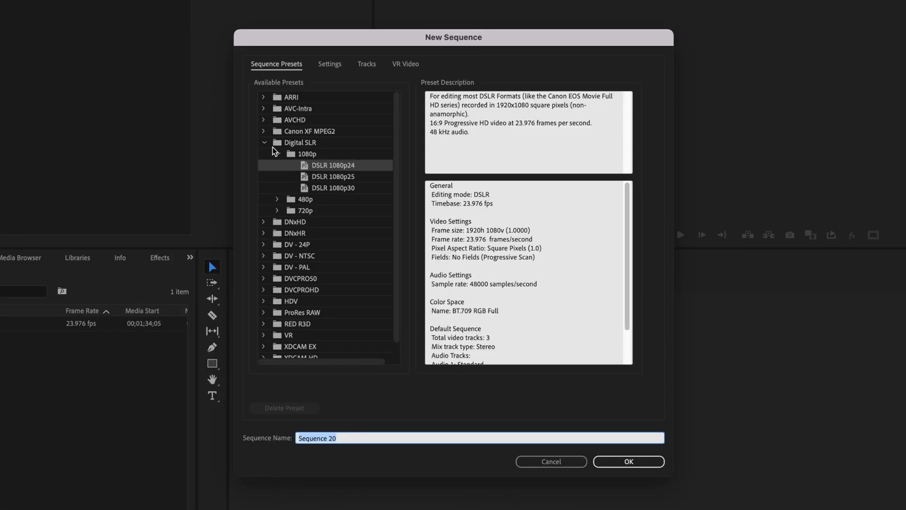
click(267, 145)
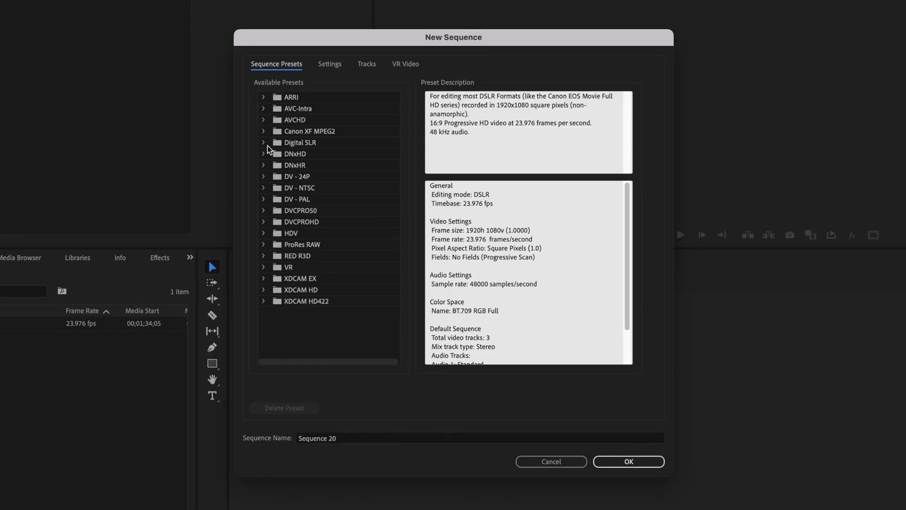
click(264, 143)
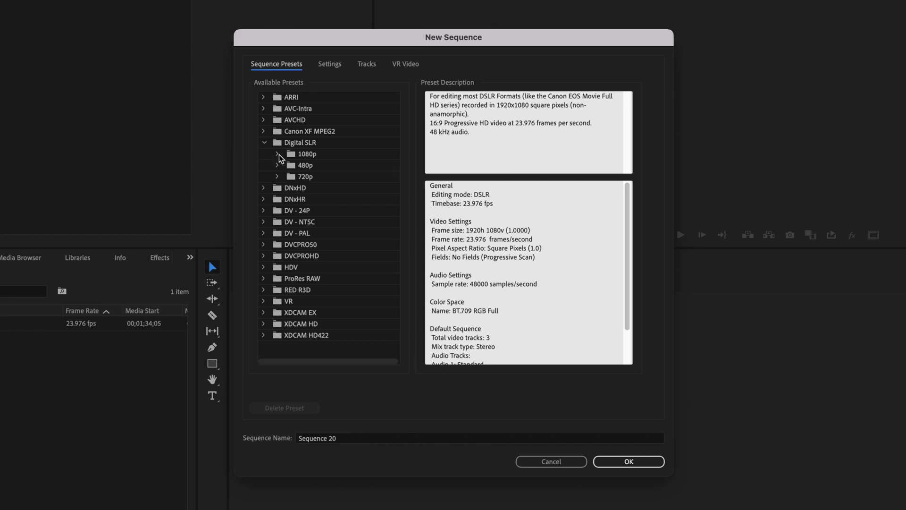
click(278, 154)
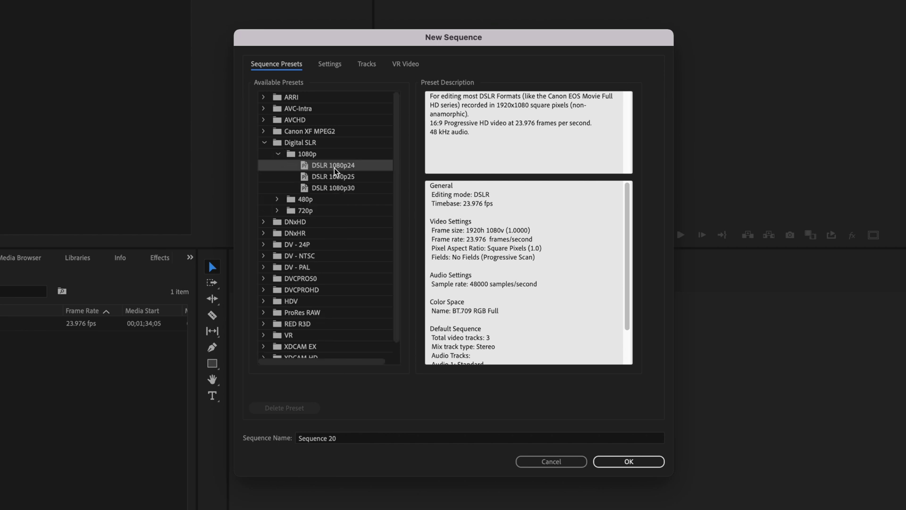
click(330, 67)
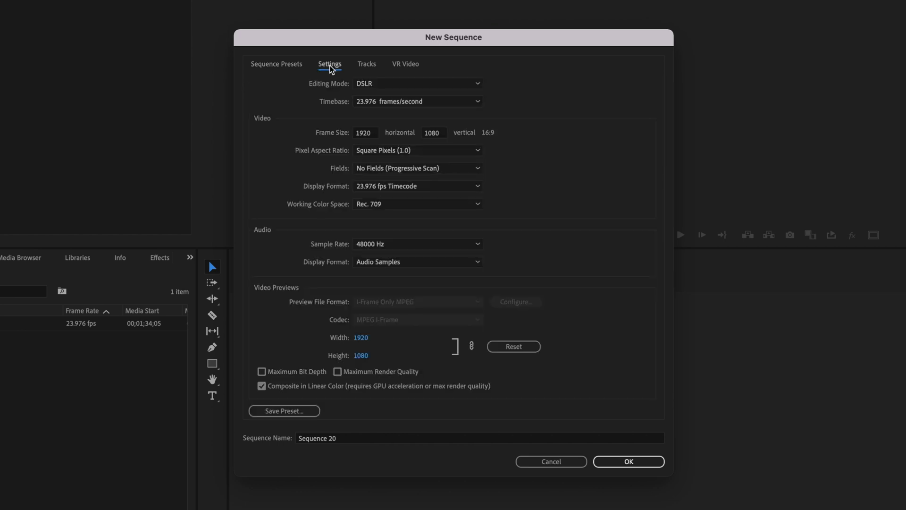
Step: Change the frame size to 1080 × 1920, keeping the 23.976 fps timebase
click(374, 134)
text(1080)
key(Tab)
text(19)
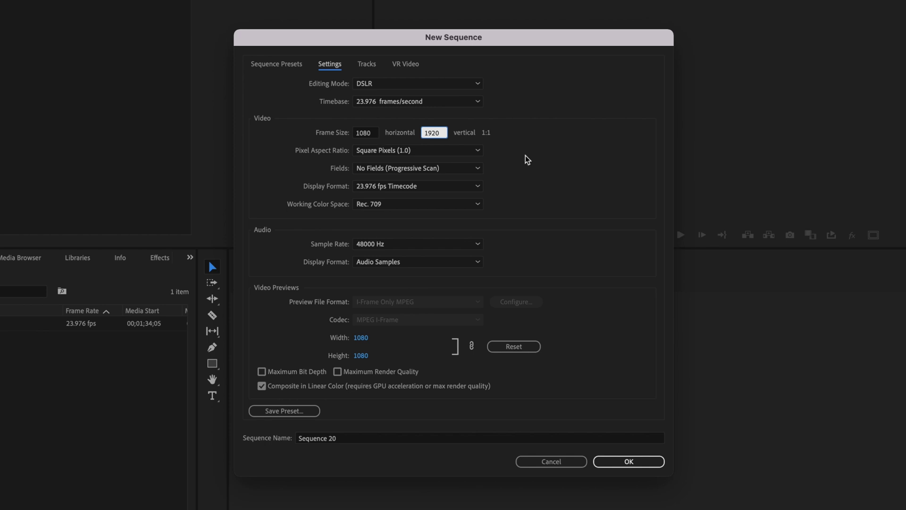
key(Tab)
click(440, 102)
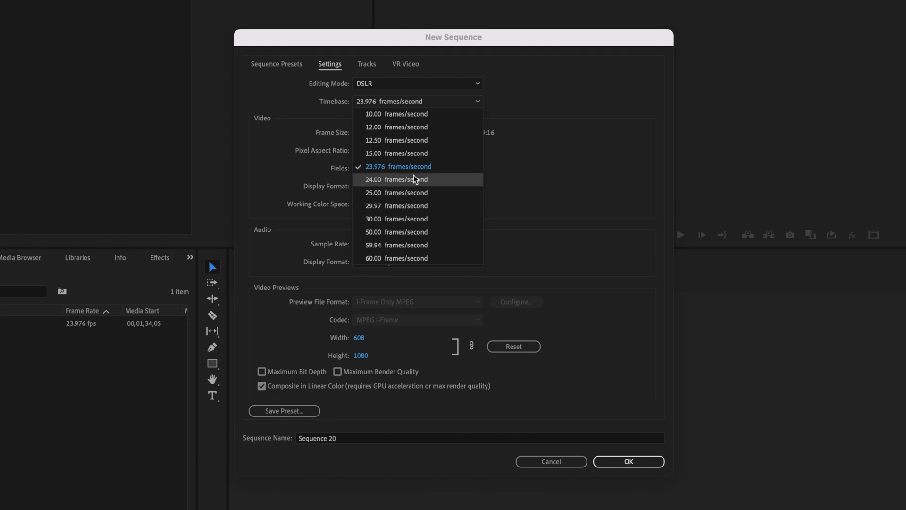
click(403, 167)
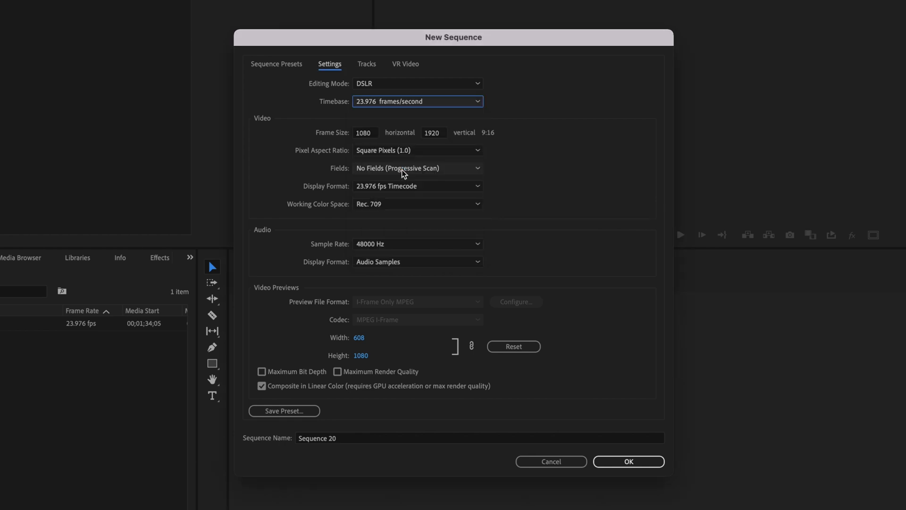
Step: Create Sequence 20, drop clip 1 at its start, and keep the existing vertical settings
click(629, 462)
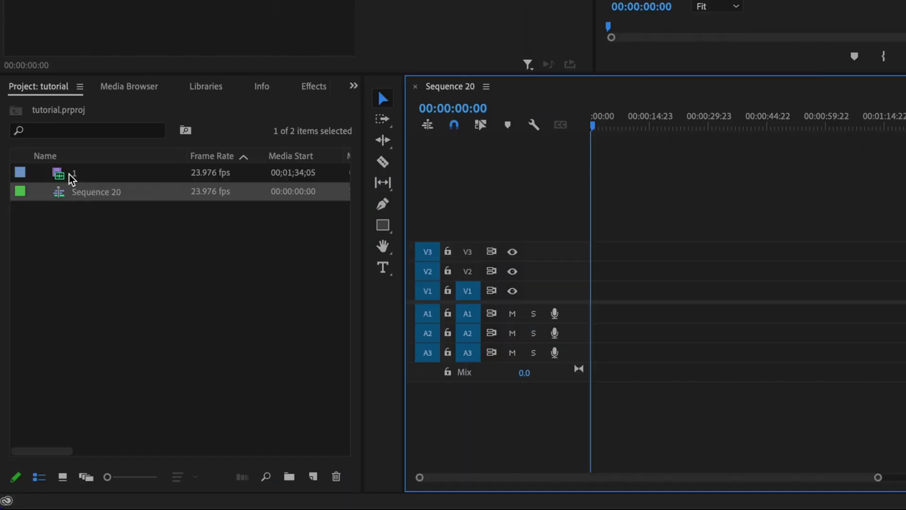
drag(71, 178, 589, 298)
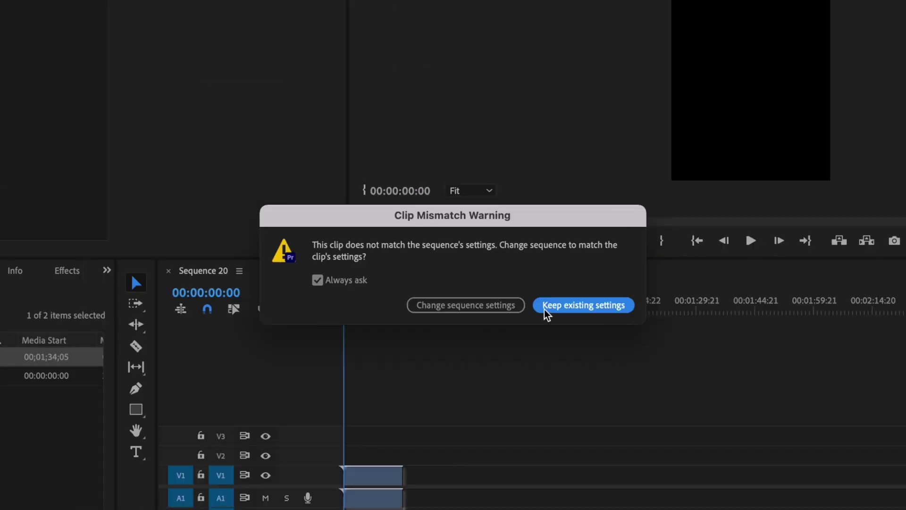
click(569, 306)
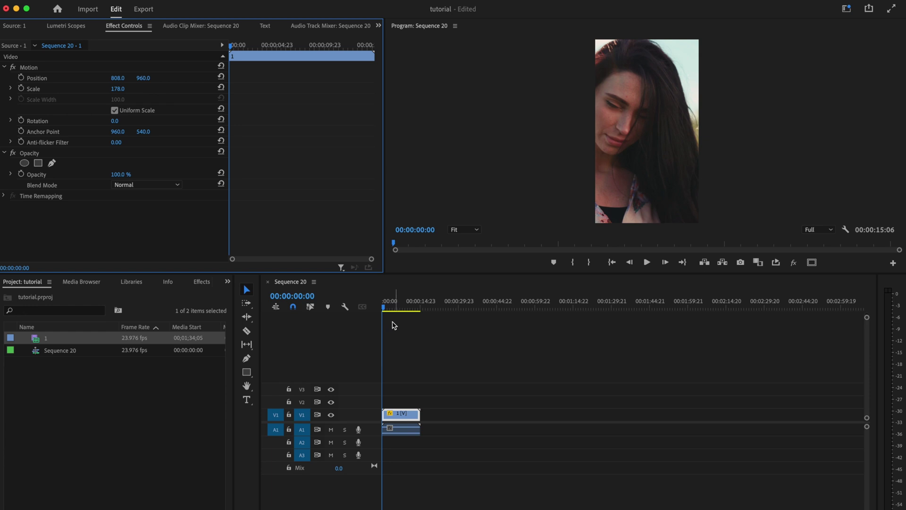
mouse_move(384, 304)
mouse_down()
mouse_move(408, 305)
mouse_move(370, 305)
mouse_up()
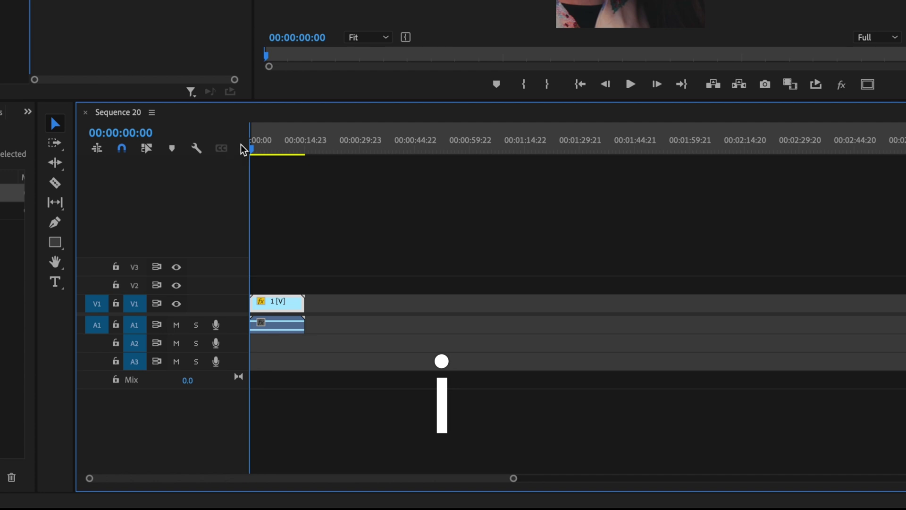
drag(253, 150, 309, 159)
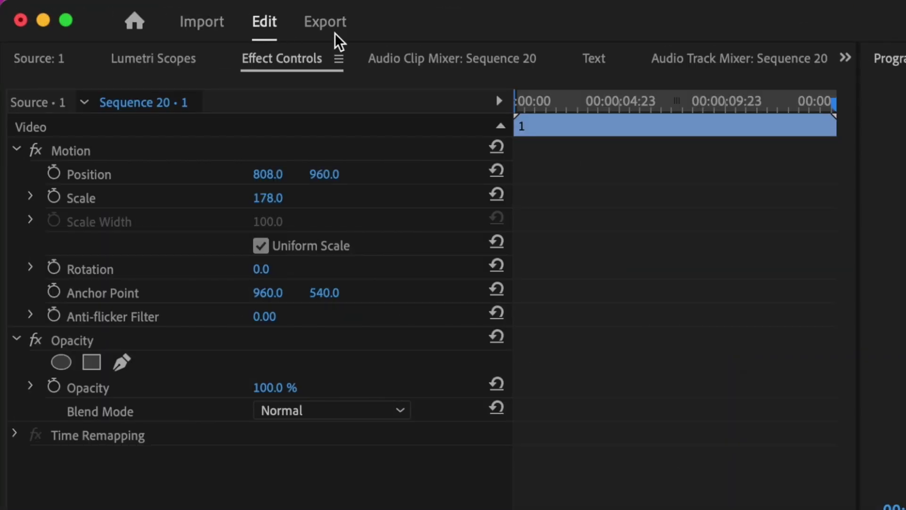
Step: Name the export file Test2 and save it to the 07 MISC folder
click(335, 33)
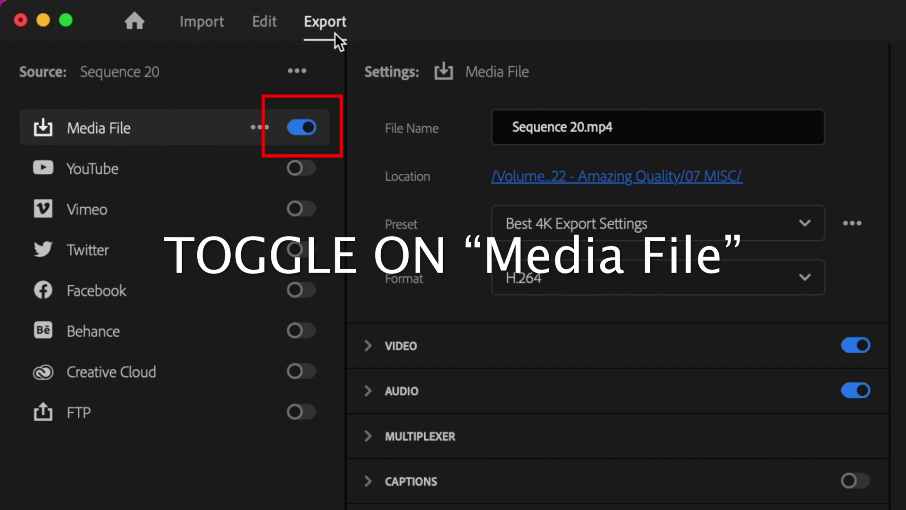
triple_click(552, 131)
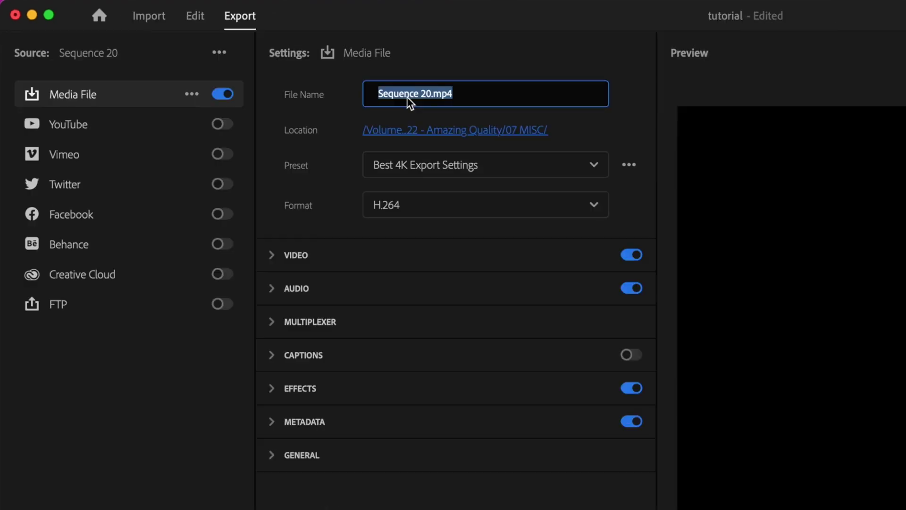
text(Test)
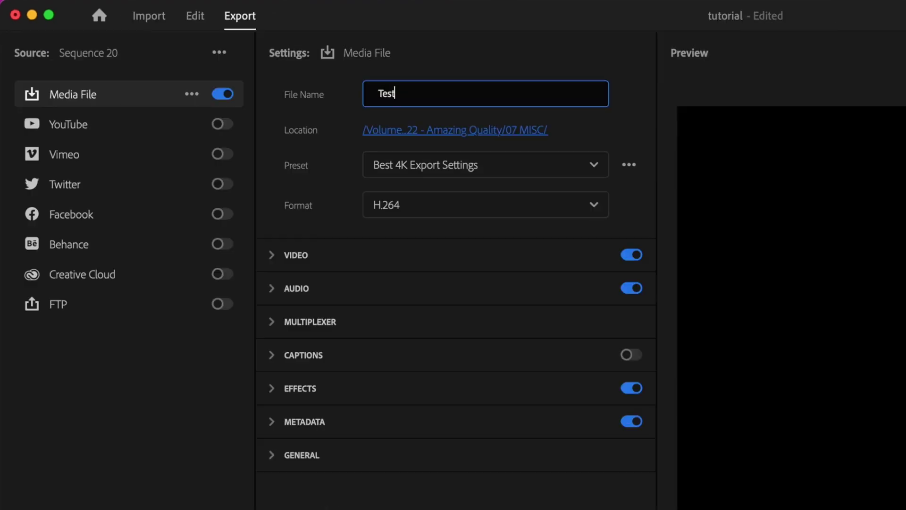
text(2)
click(443, 133)
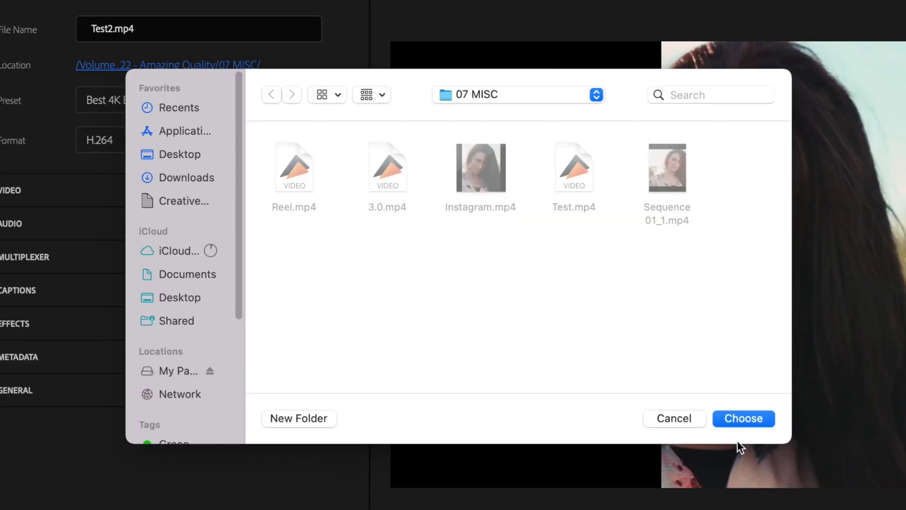
click(741, 424)
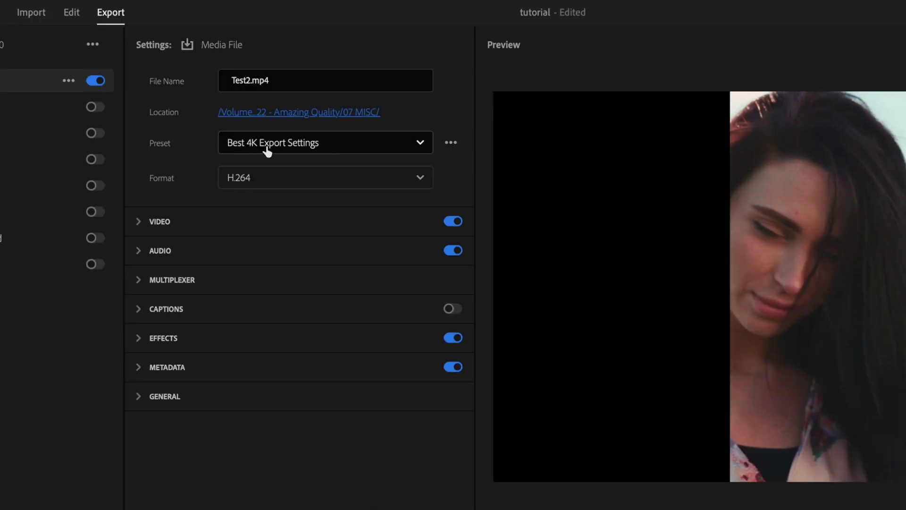
Step: Try the Match Source - Adaptive Medium Bitrate preset, keep H.264, and toggle video off and on
click(267, 151)
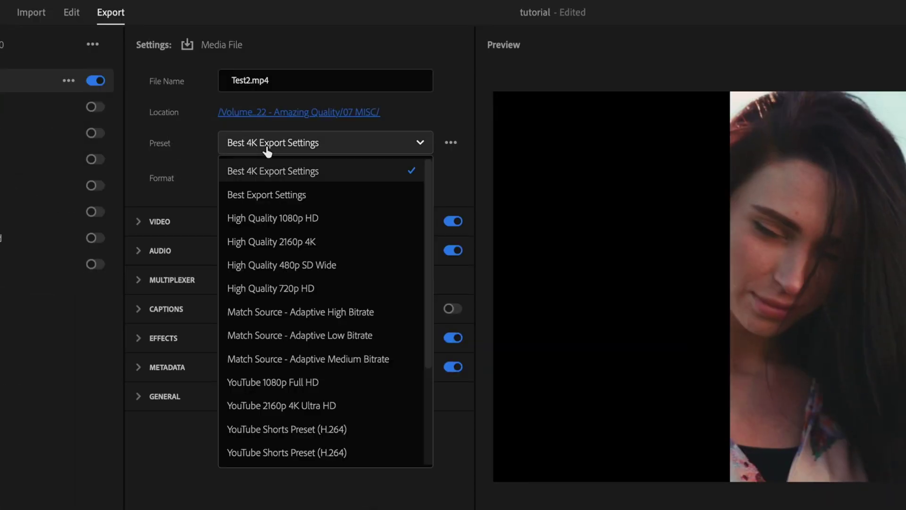
click(336, 359)
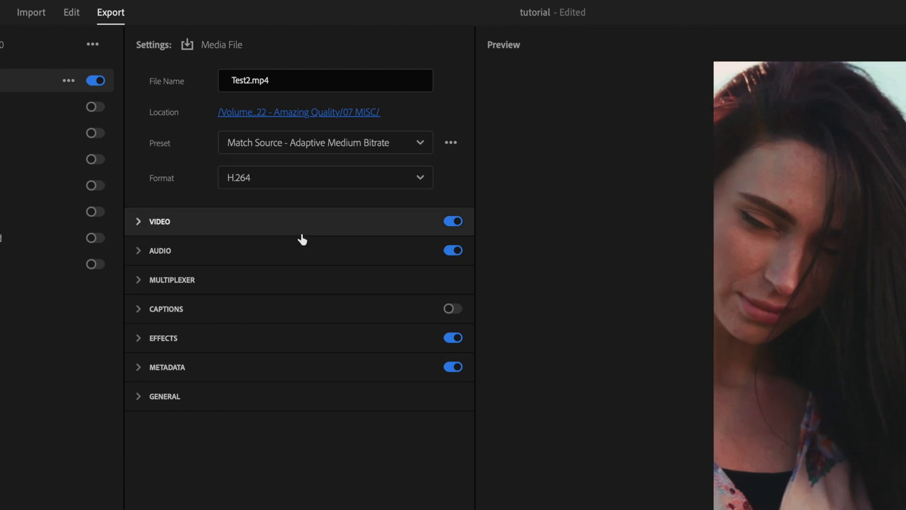
click(419, 184)
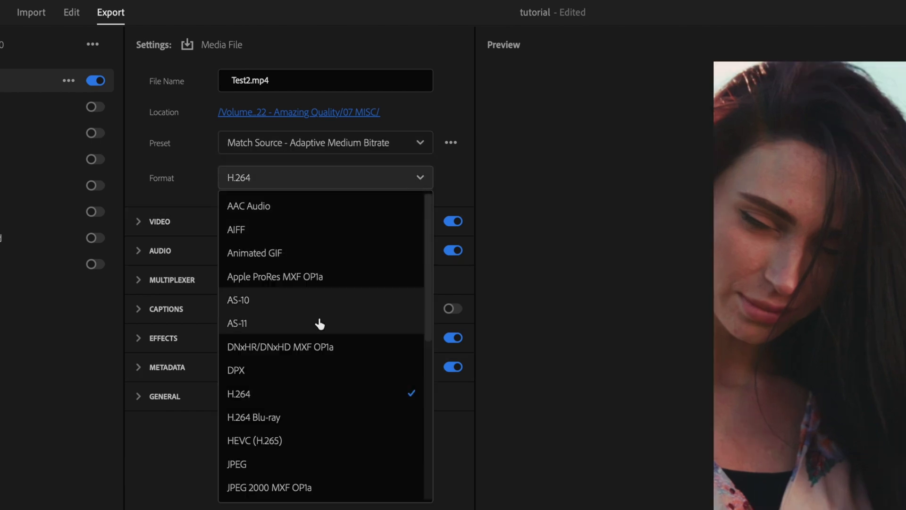
click(304, 394)
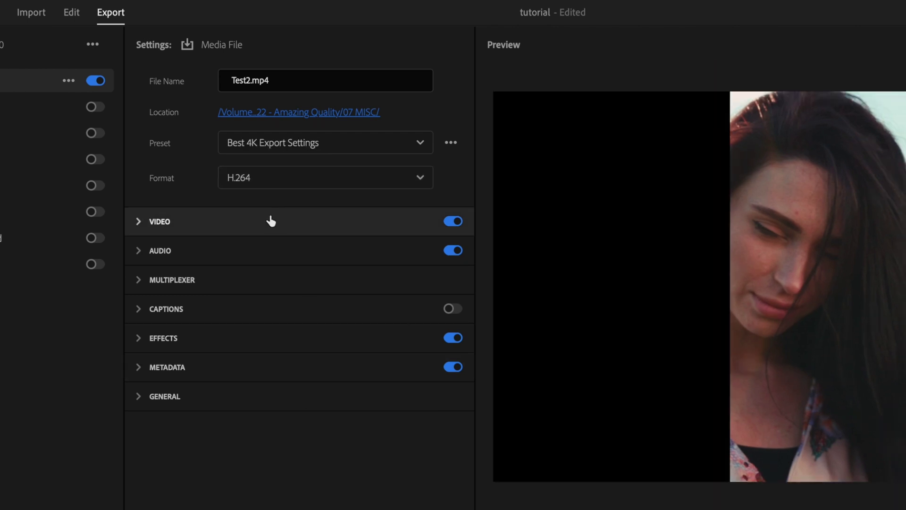
click(456, 226)
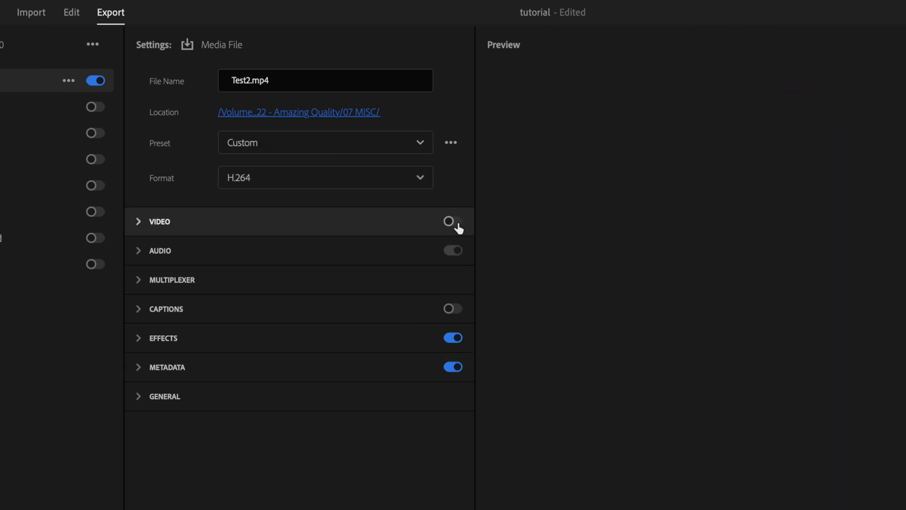
click(456, 227)
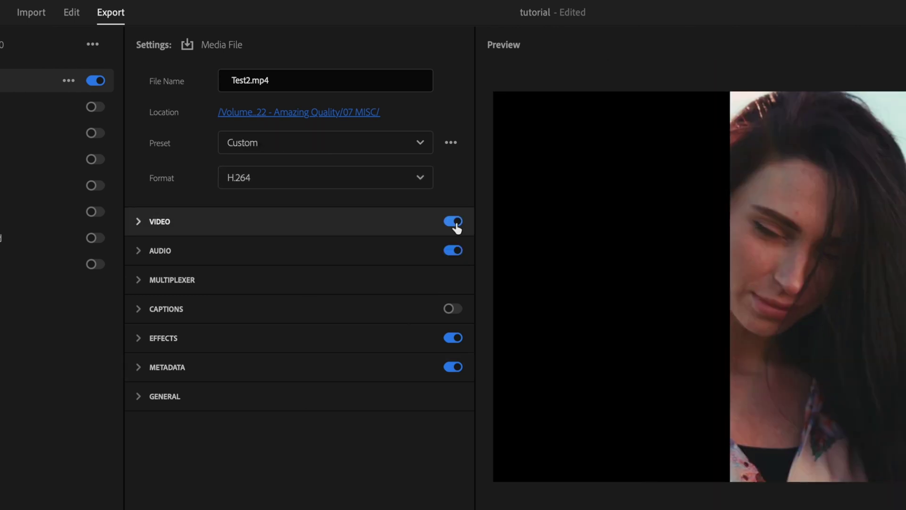
click(139, 225)
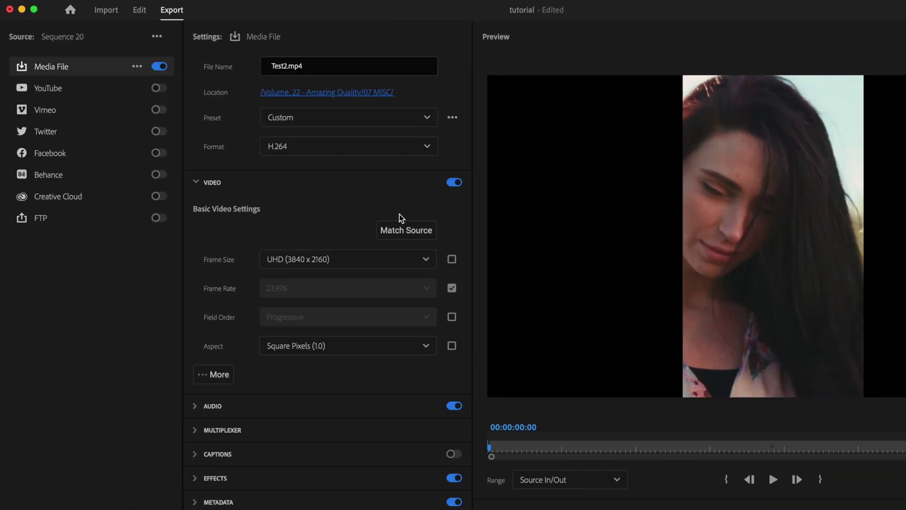
Step: Match the export video to the sequence, keeping frame size linked and matched to source
click(399, 283)
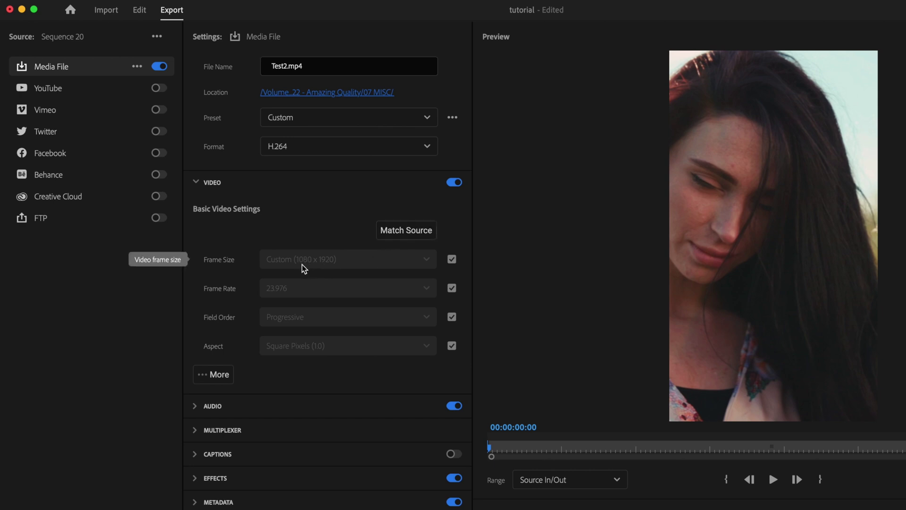
click(453, 259)
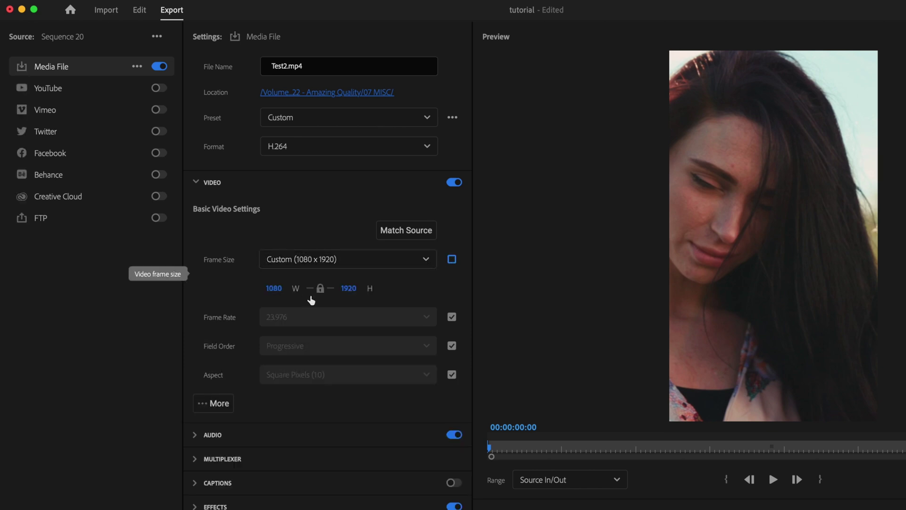
click(321, 289)
click(321, 288)
click(452, 260)
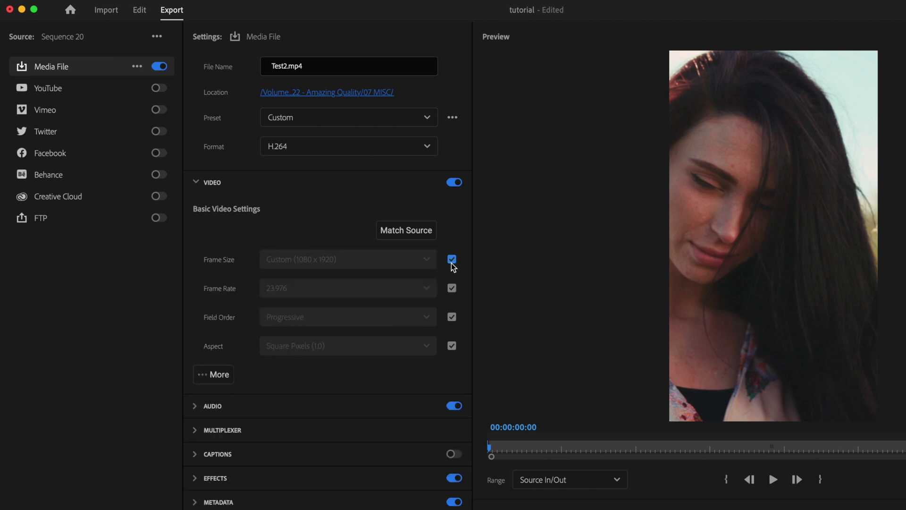
Step: Keep the export frame rate at 23.976 and set it back to Match Source
click(452, 289)
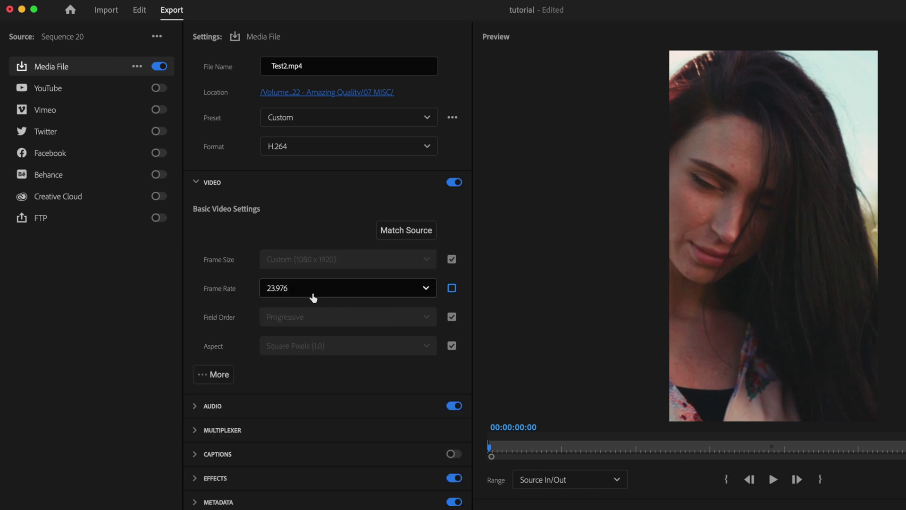
click(424, 289)
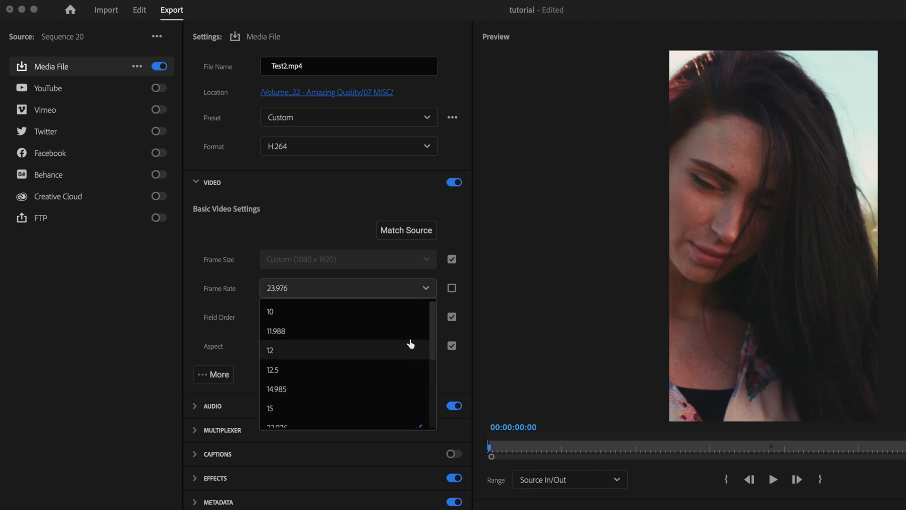
scroll(391, 354, up, 1)
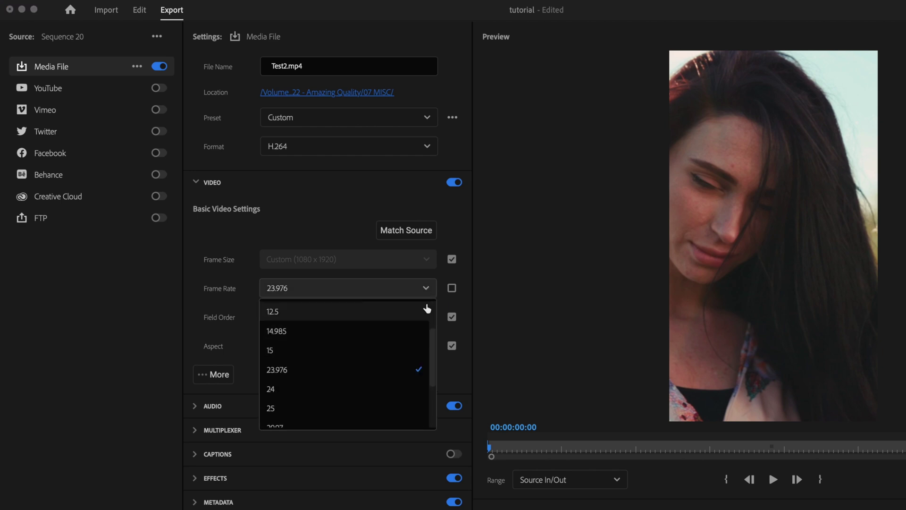
click(377, 373)
click(453, 289)
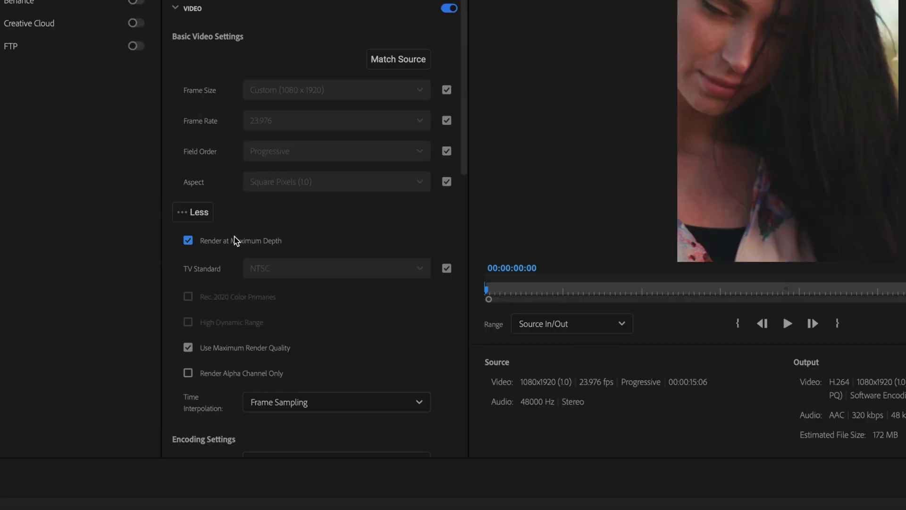
Step: Turn on maximum render quality and keep Software Encoding for performance
scroll(236, 240, down, 2)
click(188, 255)
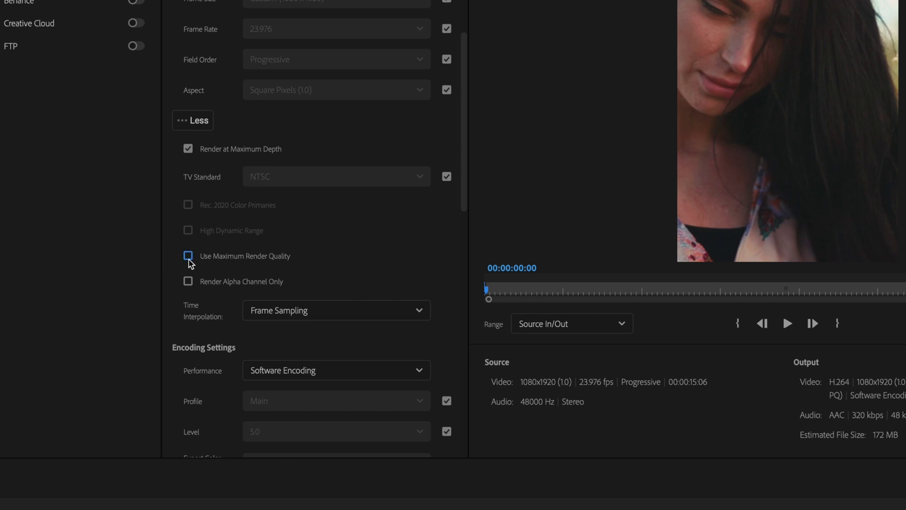
scroll(446, 260, down, 3)
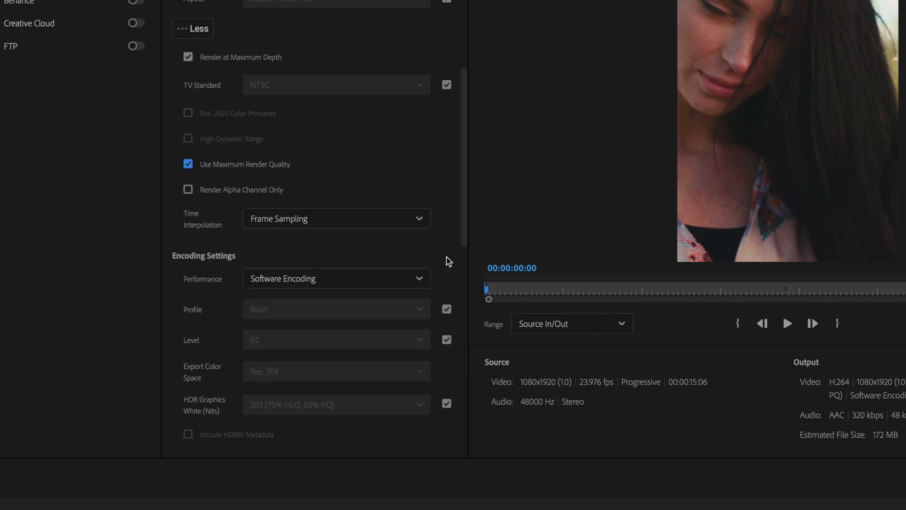
scroll(449, 259, down, 1)
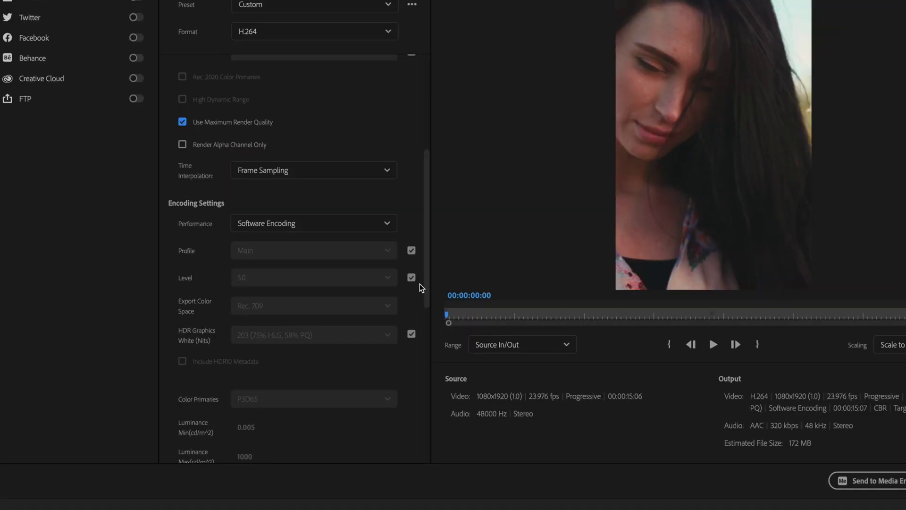
scroll(455, 260, down, 2)
click(372, 143)
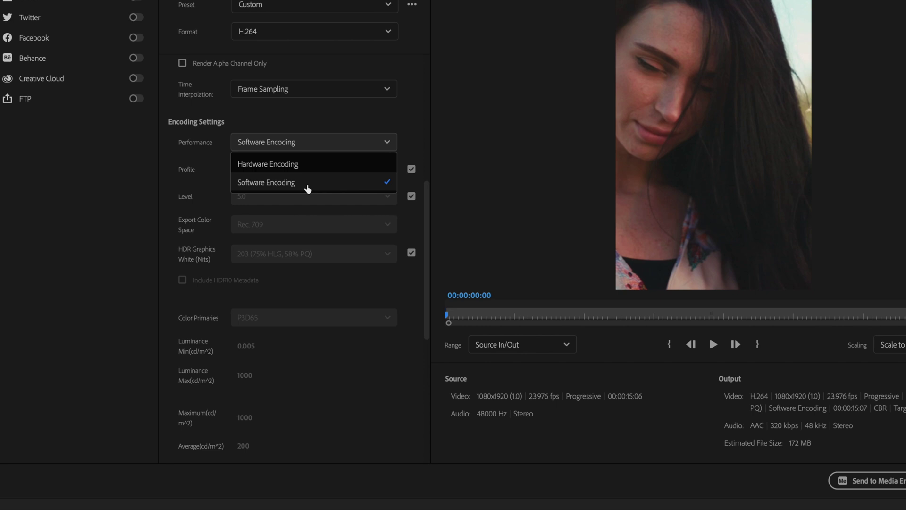
click(308, 183)
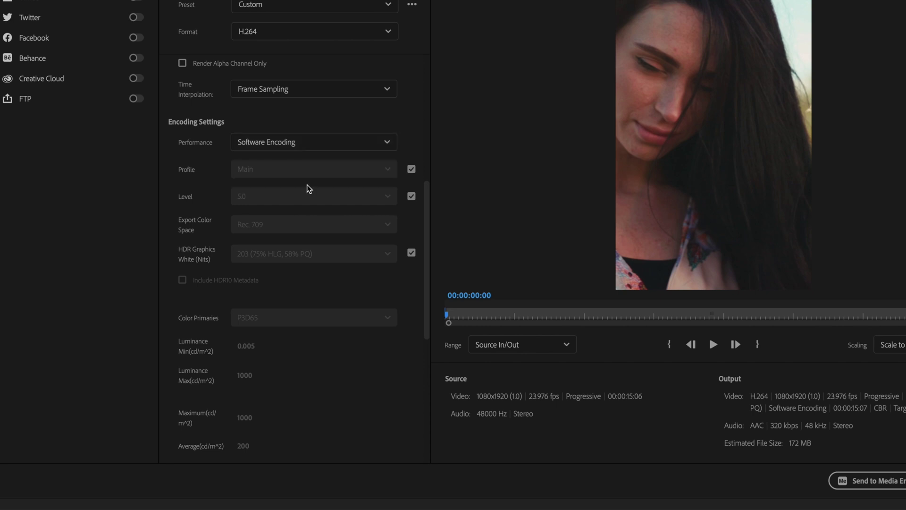
Step: Set the H.264 profile to High and unlock the level setting at 5.0
click(410, 171)
click(385, 169)
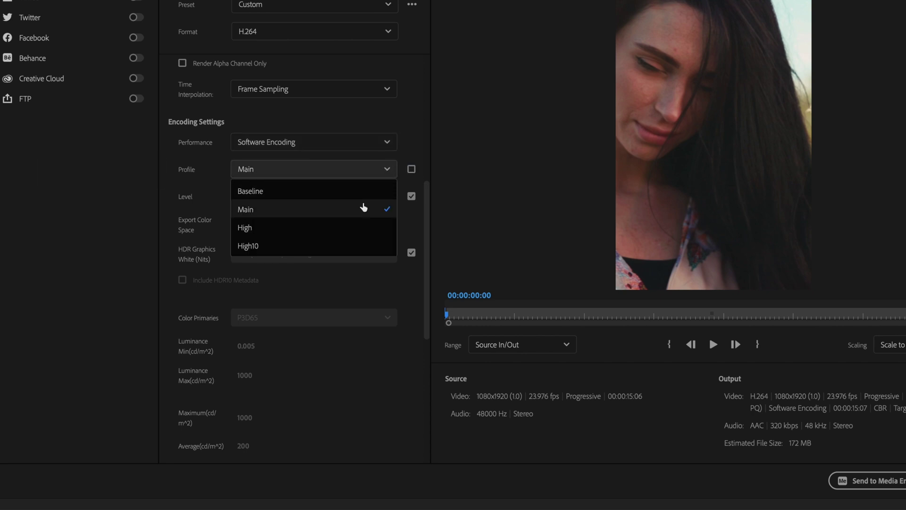
click(359, 227)
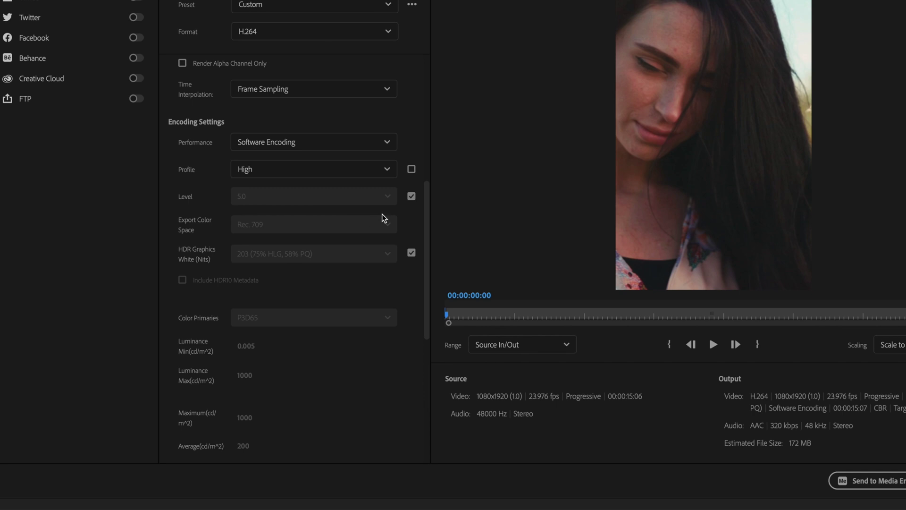
click(411, 196)
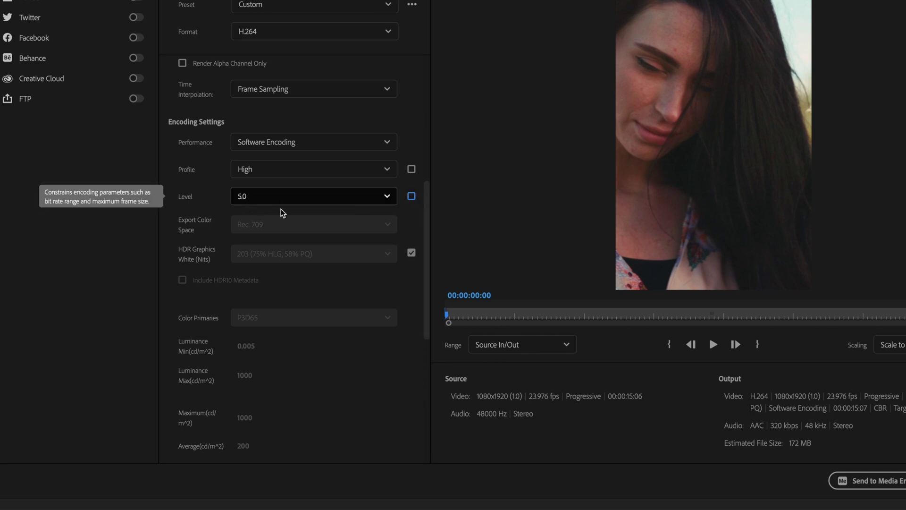
scroll(428, 248, down, 5)
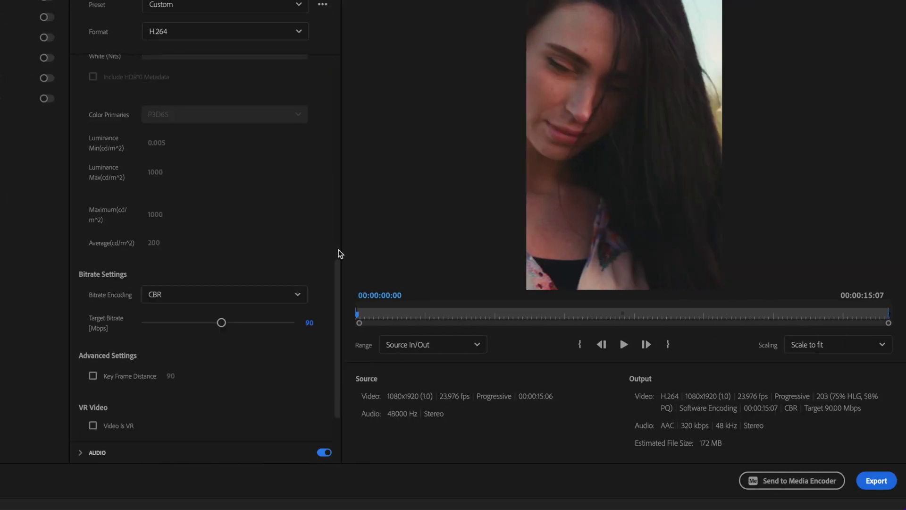
Step: Keep CBR encoding with a 12 Mbps target bitrate, leaving audio export switched on
scroll(339, 254, down, 4)
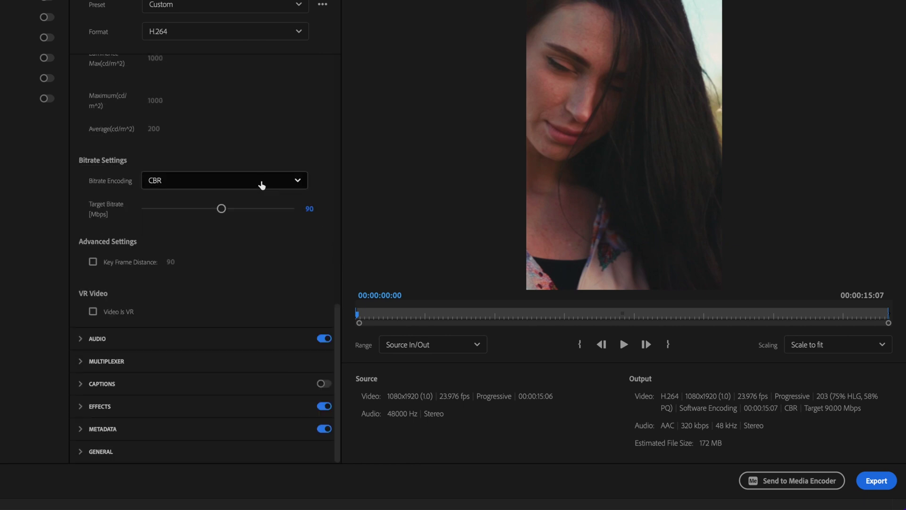
click(262, 185)
click(237, 203)
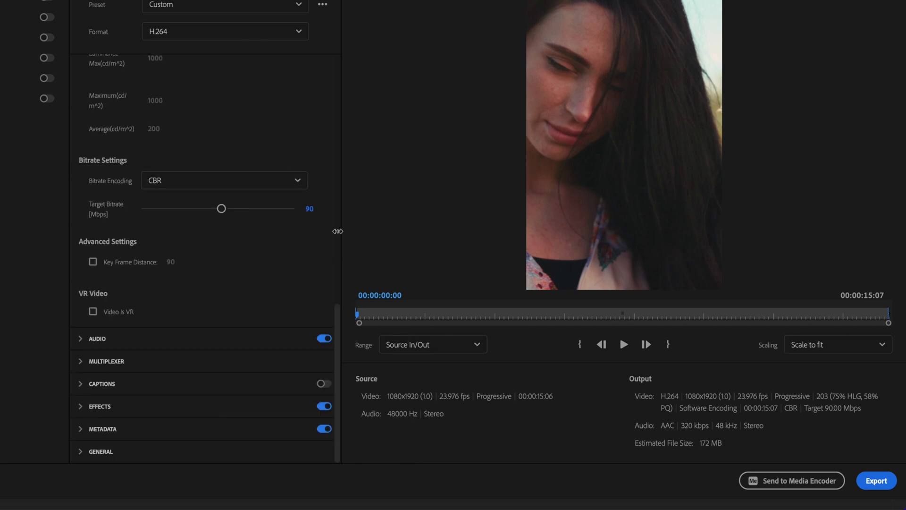
click(309, 209)
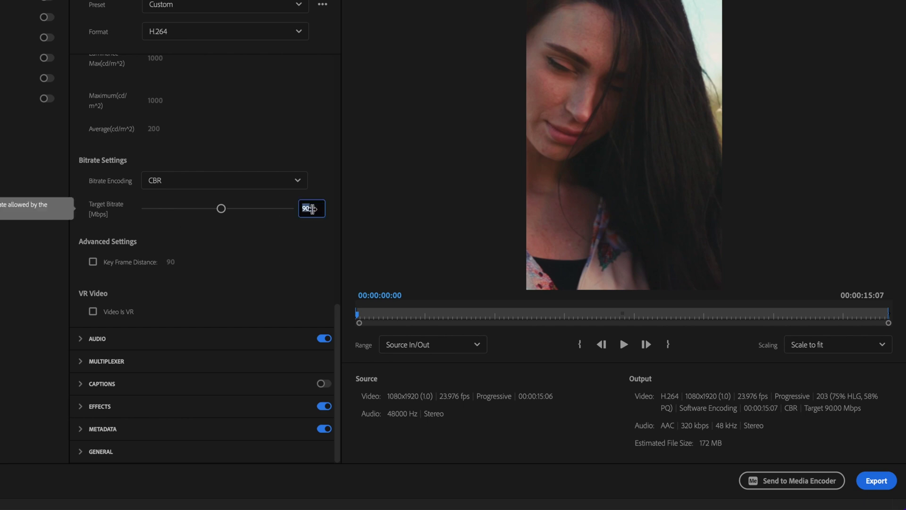
text(12)
key(Return)
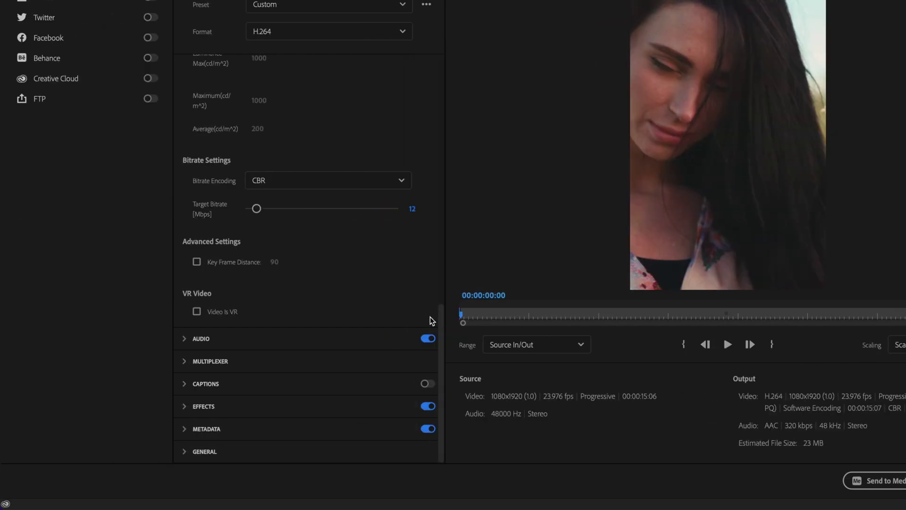
click(323, 338)
click(427, 339)
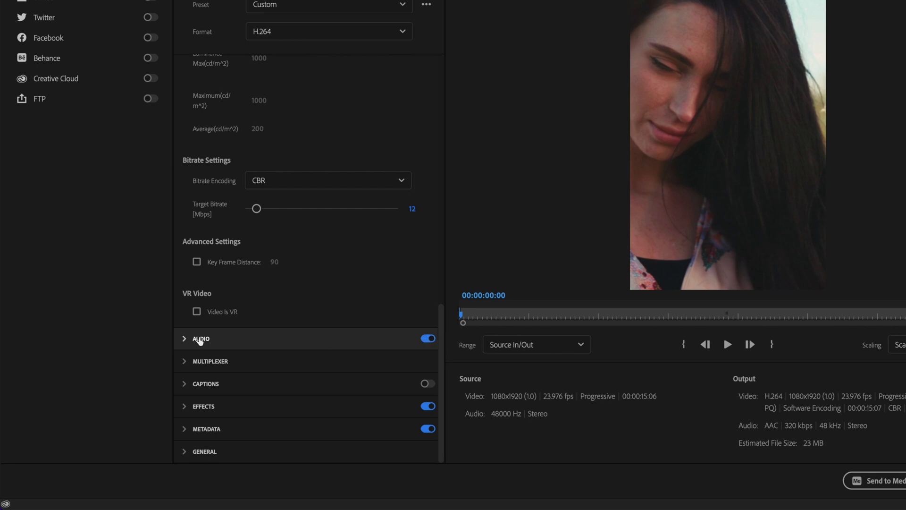
Step: Expand the audio settings to check AAC stereo at 48 kHz, 320 kbps, then collapse them
click(187, 341)
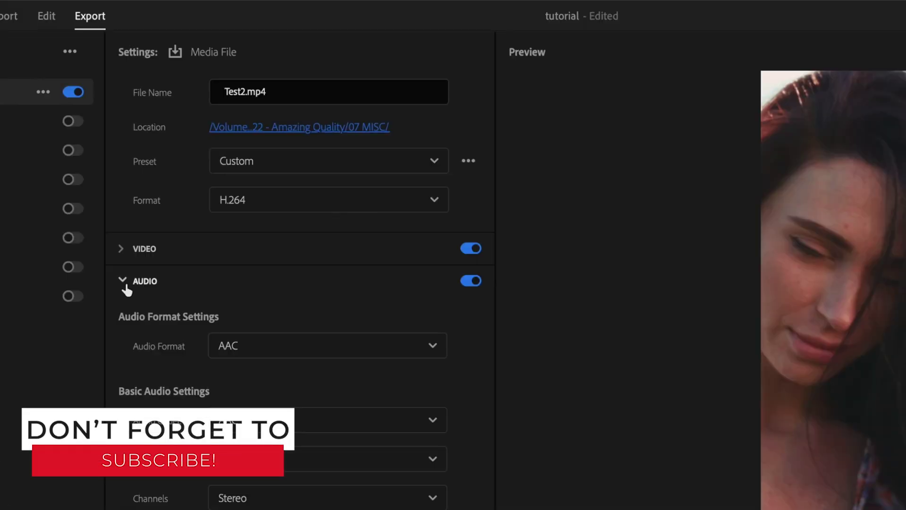
click(125, 283)
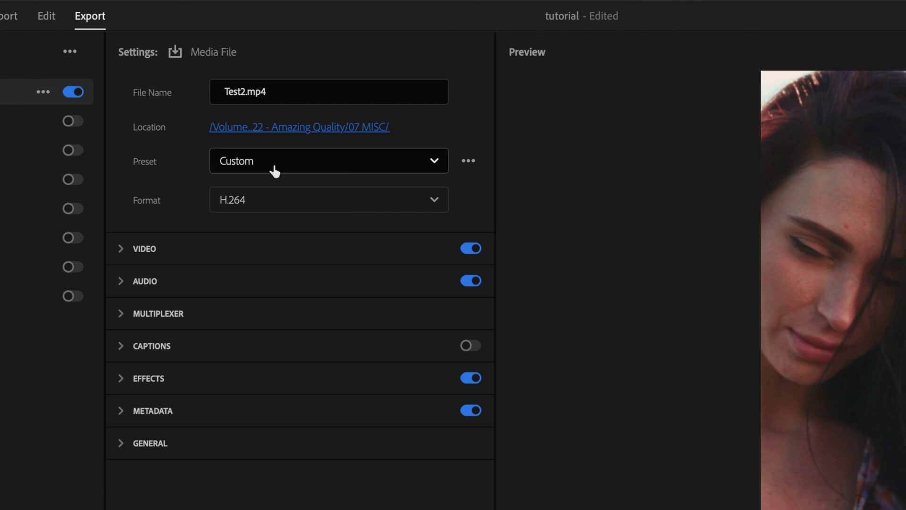
Step: Save the settings as the 'Instagram Reels' preset and confirm it is selected in the list
click(471, 165)
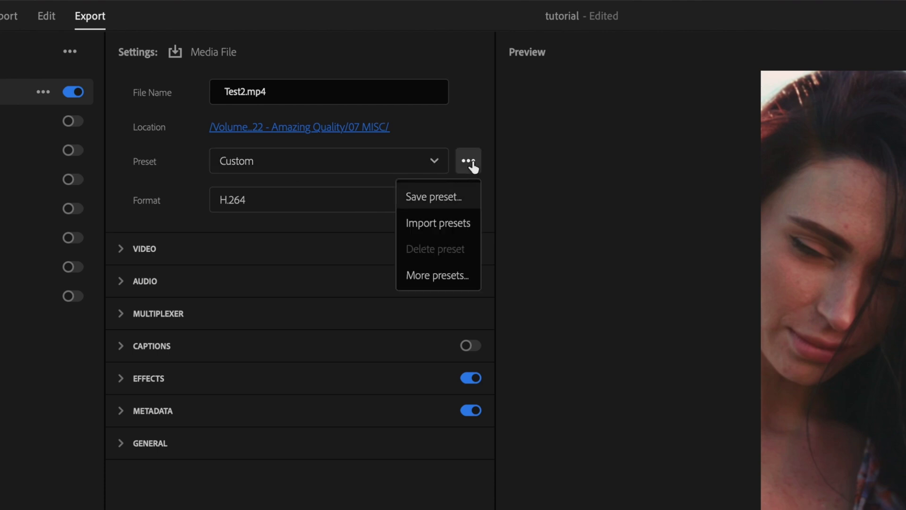
click(454, 197)
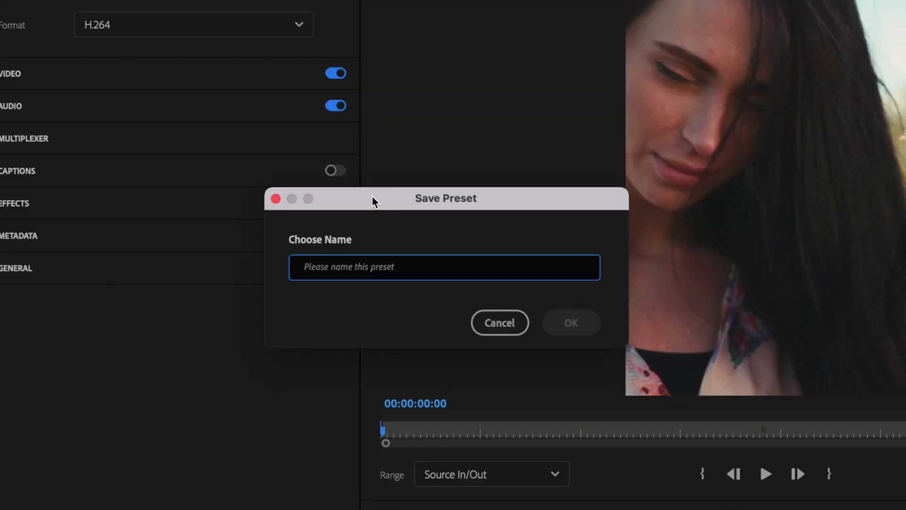
text(Insta)
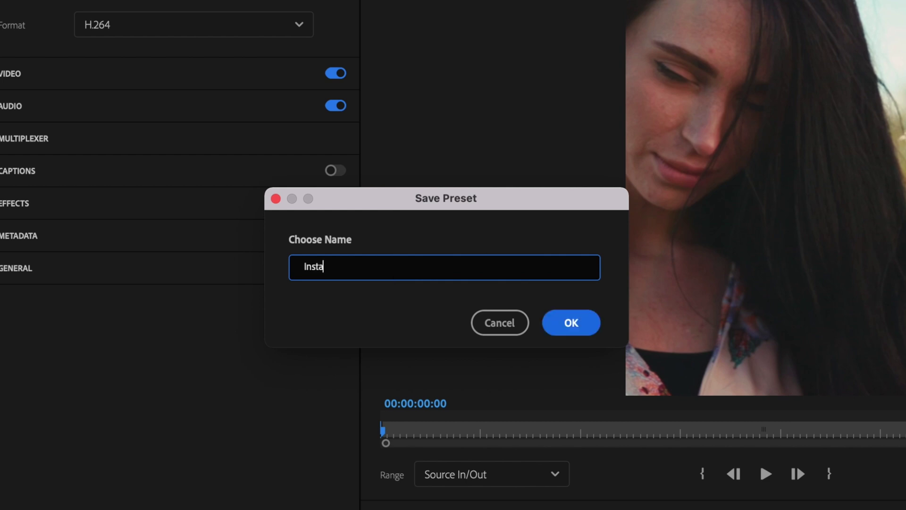
text(gram Reels)
click(577, 325)
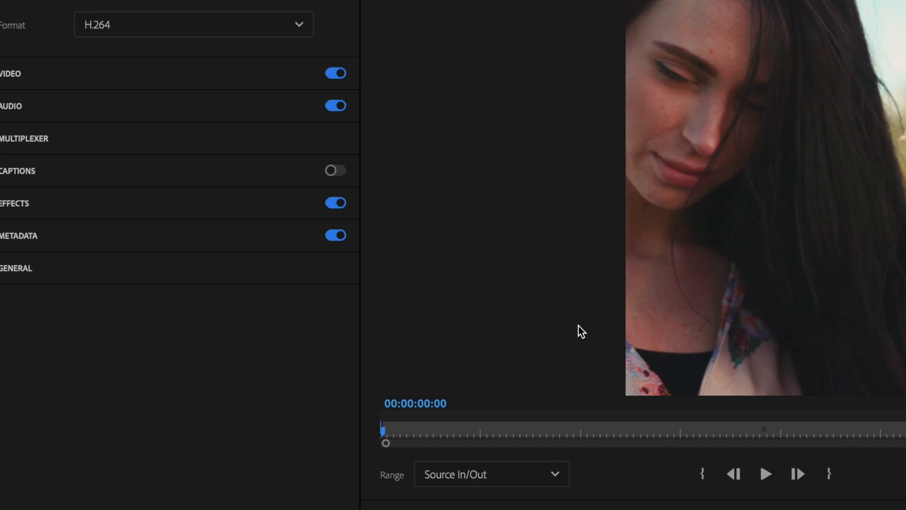
click(414, 136)
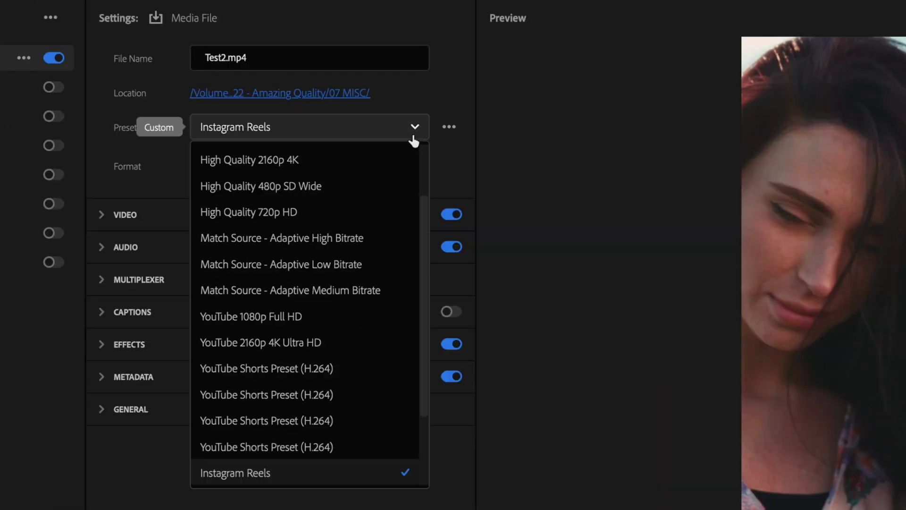
scroll(367, 353, down, 3)
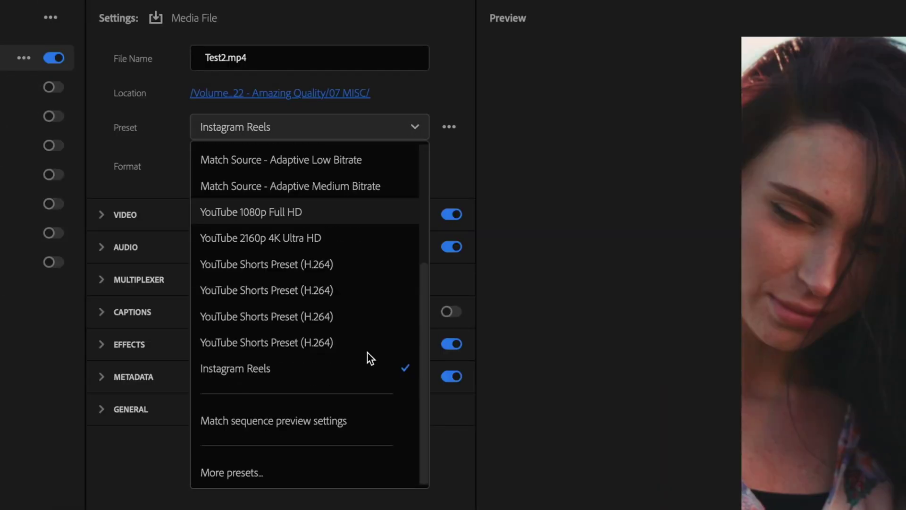
click(244, 373)
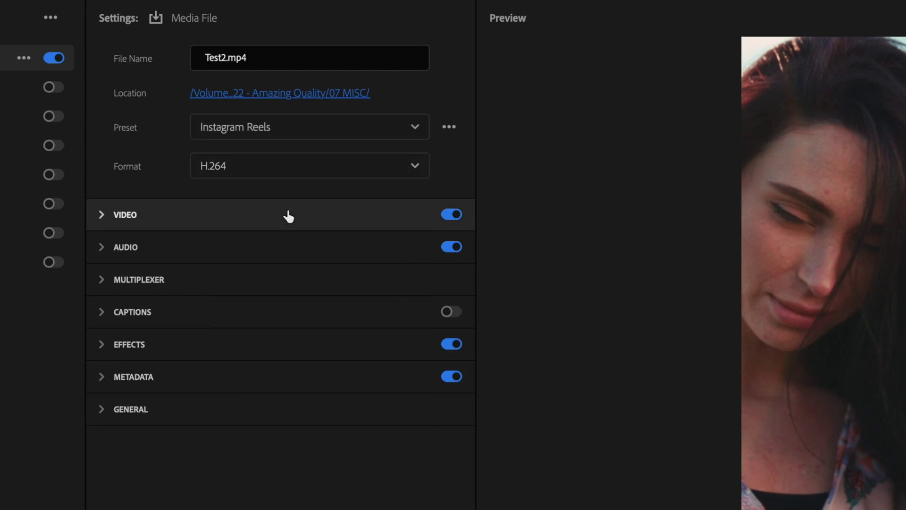